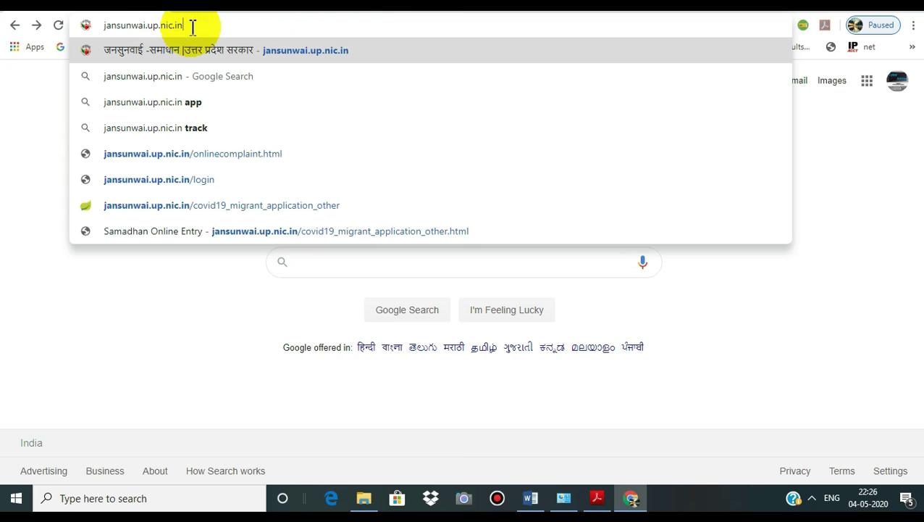
# Load the Jansunwai-Samadhan portal from the address bar and close the COVID-19 notice popup.
pyautogui.moveTo(193, 28); pyautogui.dragTo(107, 28)
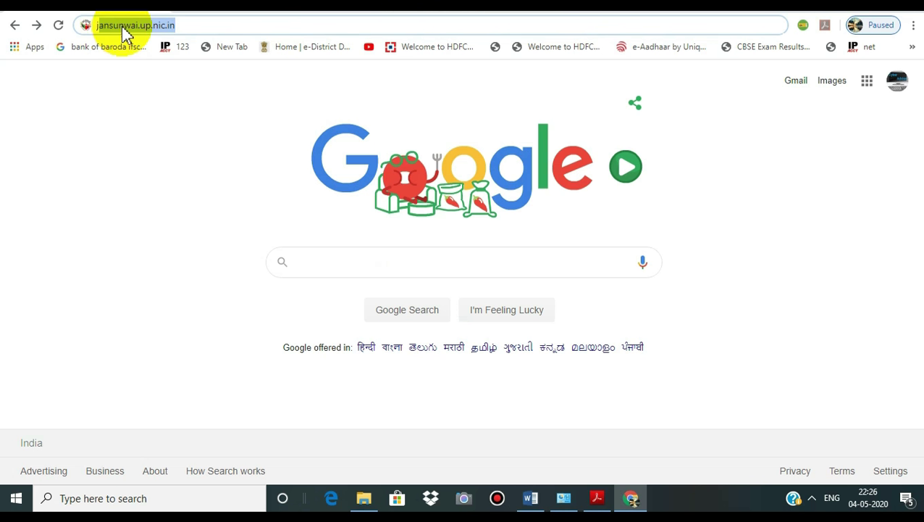
pyautogui.press('Return')
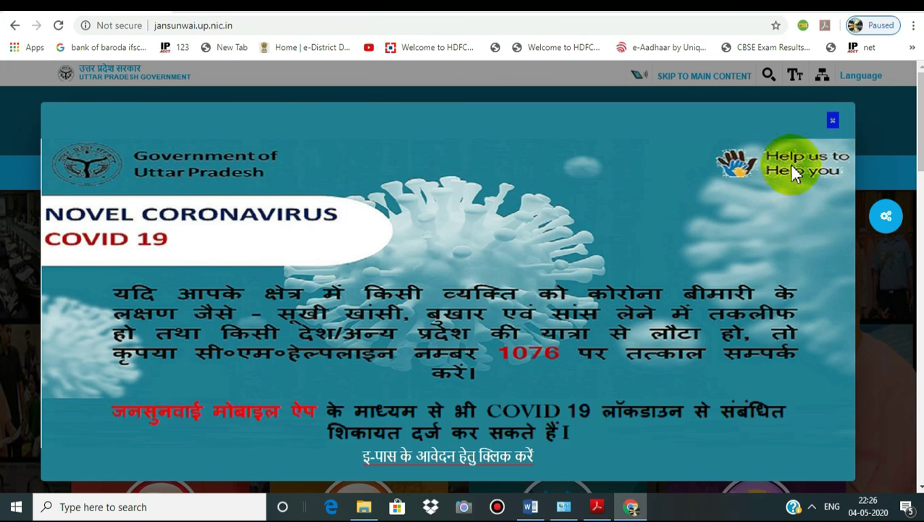
pyautogui.click(833, 122)
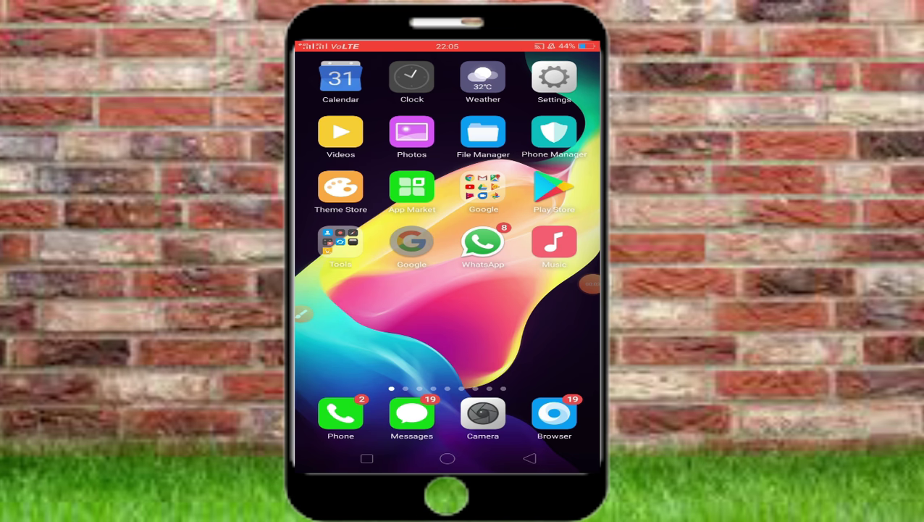
# Search for jansunwai.up.nic.in in the Google app and open the portal.
pyautogui.click(412, 241)
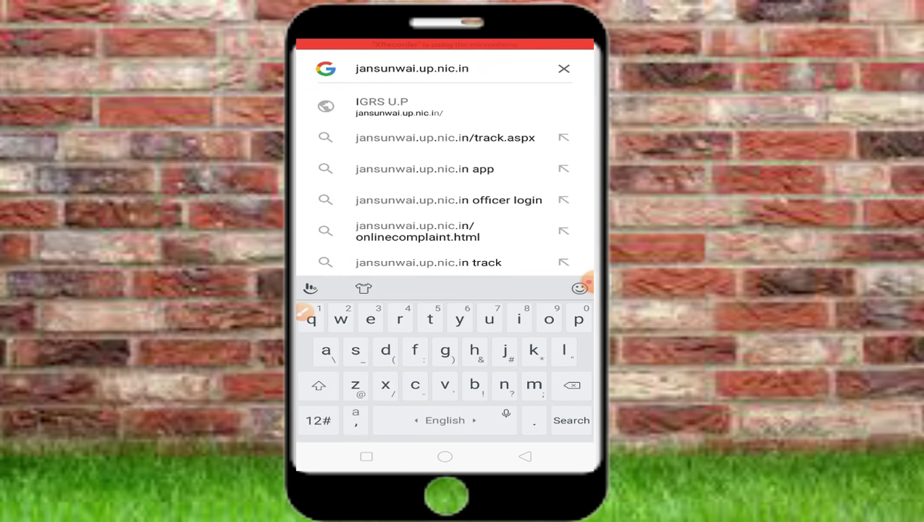
pyautogui.click(571, 420)
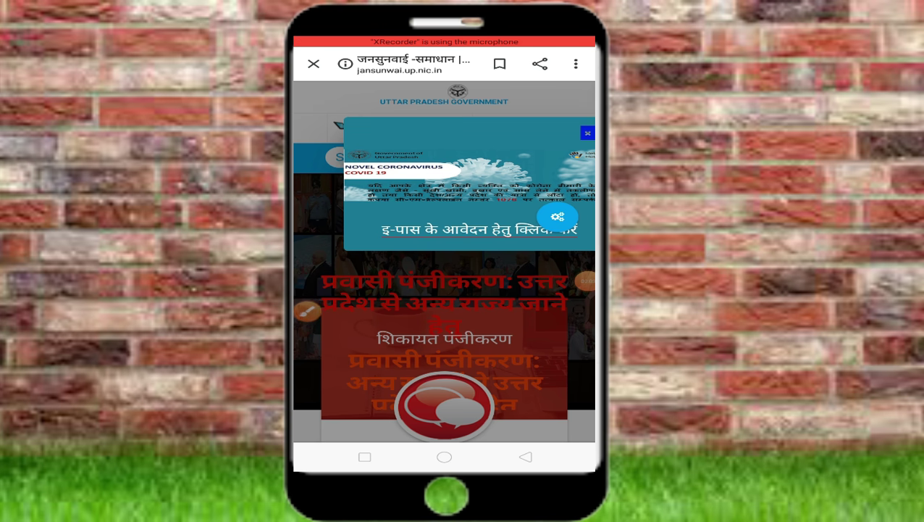
pyautogui.click(302, 312)
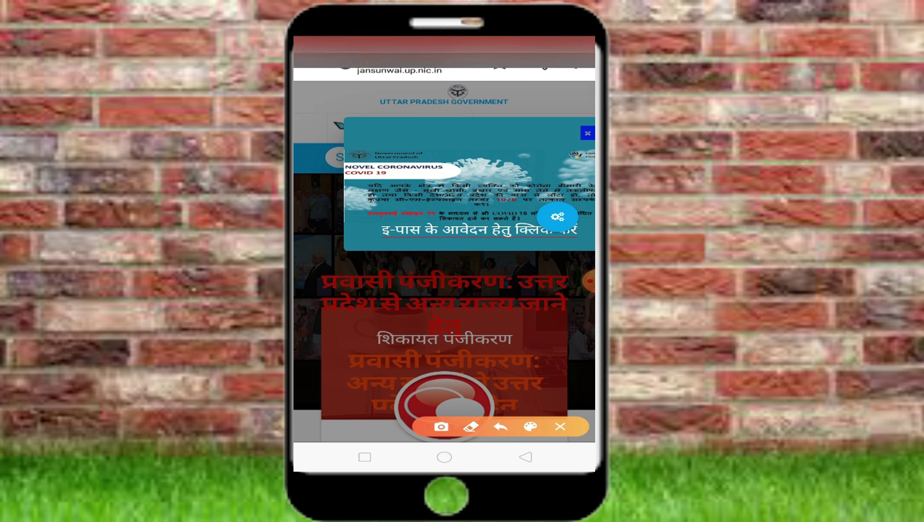
pyautogui.moveTo(545, 82); pyautogui.dragTo(582, 53)
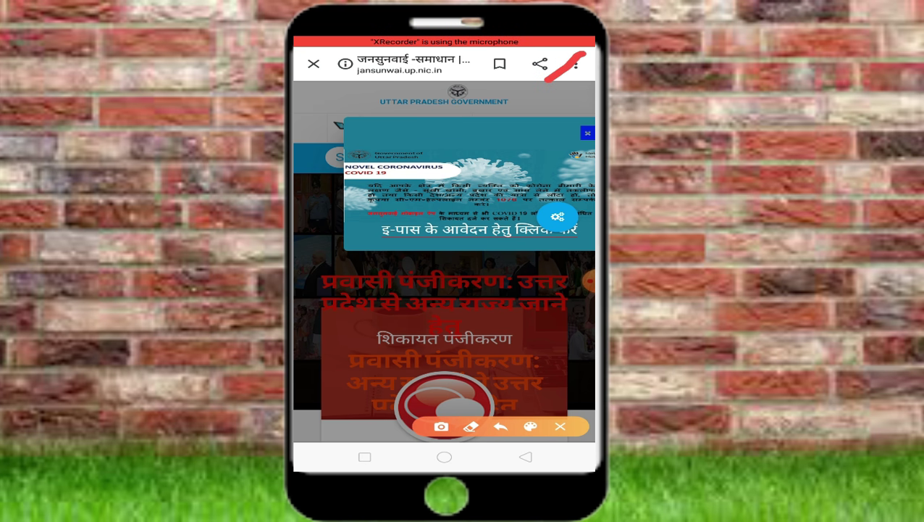
pyautogui.click(560, 426)
# Switch the browser to the desktop version of the site.
pyautogui.click(576, 64)
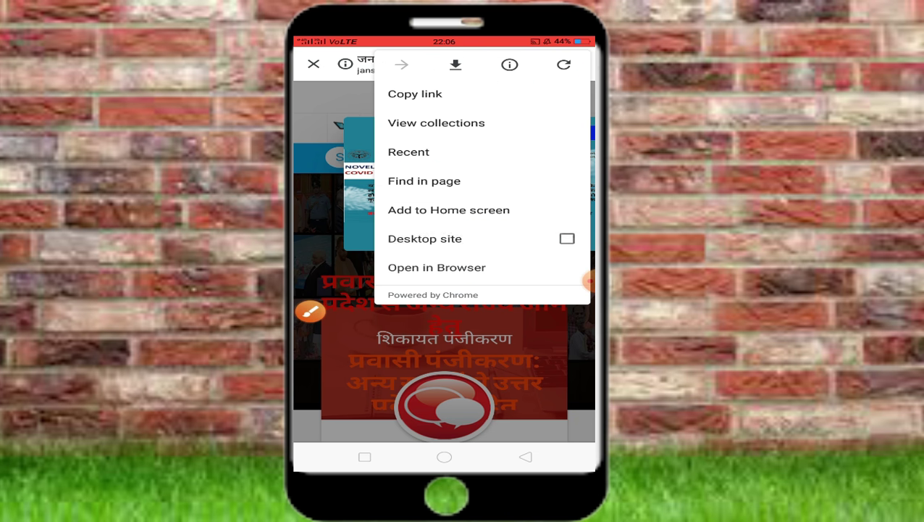
pyautogui.click(311, 311)
pyautogui.moveTo(572, 219)
pyautogui.mouseDown()
pyautogui.moveTo(348, 236)
pyautogui.moveTo(481, 255)
pyautogui.moveTo(581, 253)
pyautogui.moveTo(572, 220)
pyautogui.mouseUp()
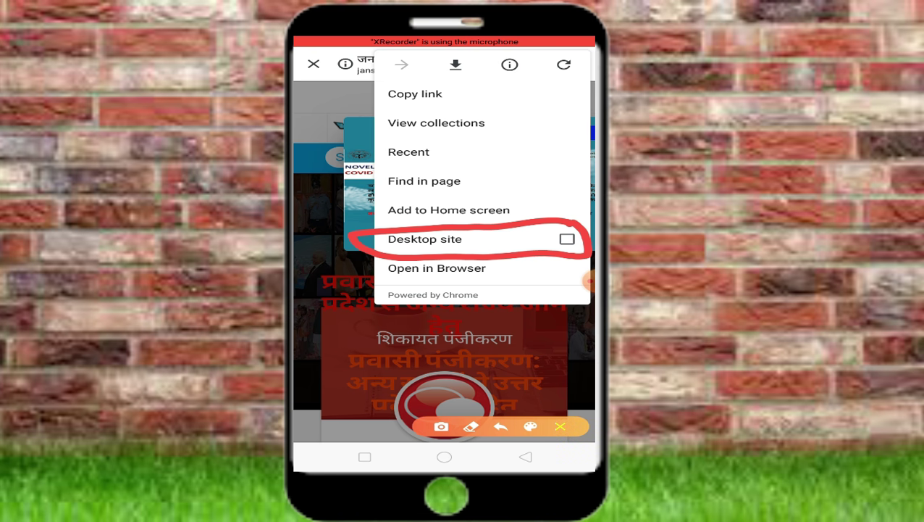
pyautogui.click(560, 426)
pyautogui.click(425, 239)
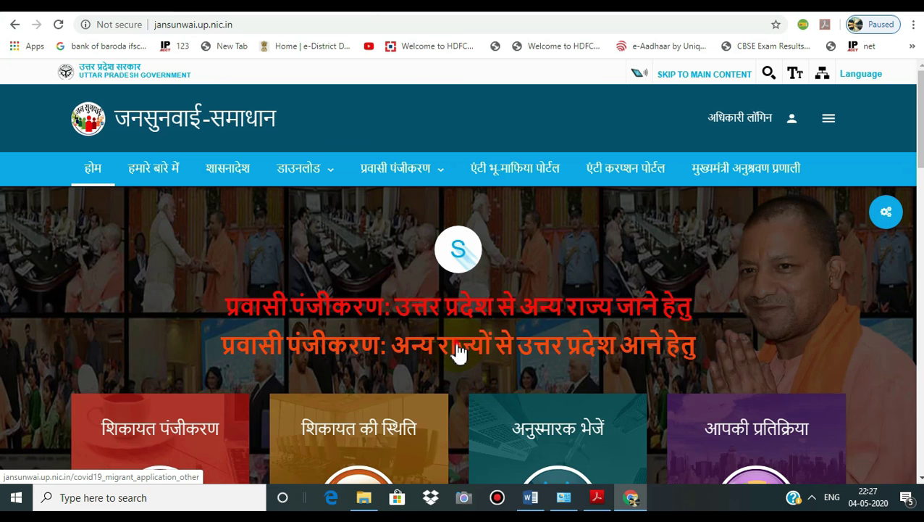
# Open registration for coming to Uttar Pradesh, enter the mobile number and captcha, and request an OTP.
pyautogui.click(458, 350)
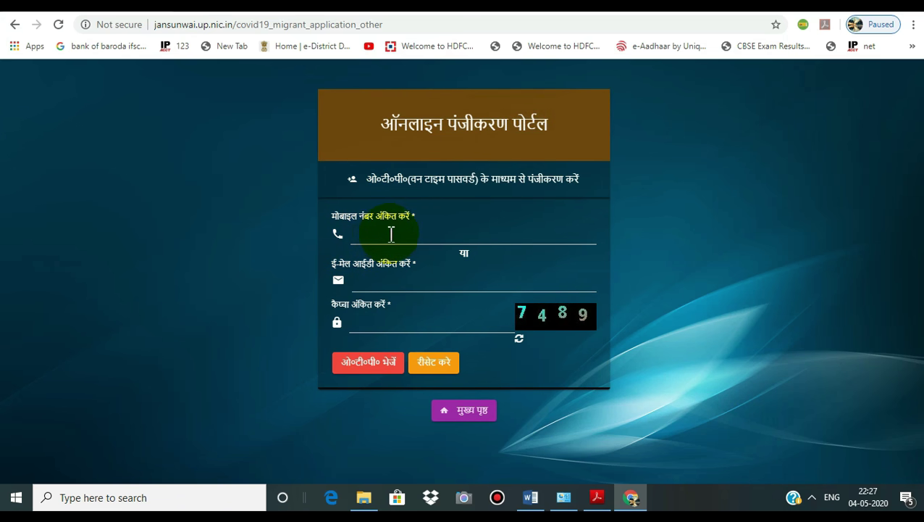
pyautogui.click(391, 233)
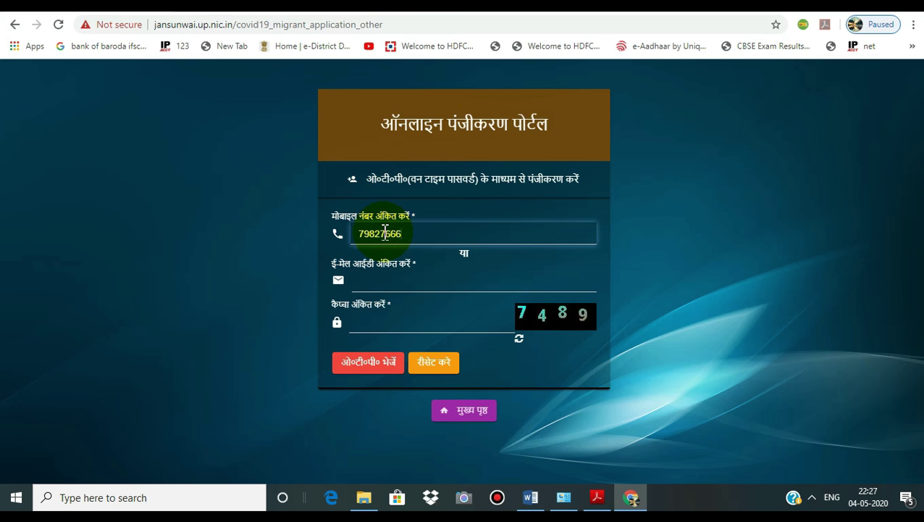
pyautogui.click(379, 321)
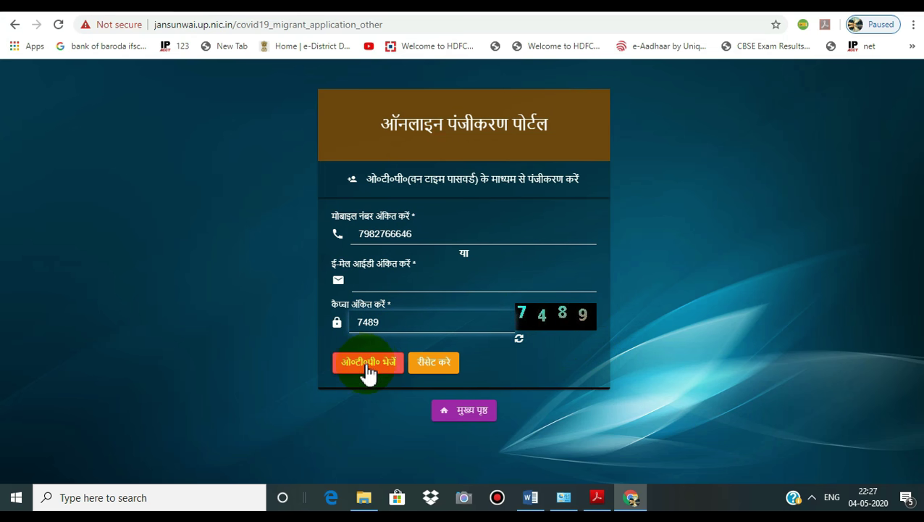
pyautogui.click(362, 369)
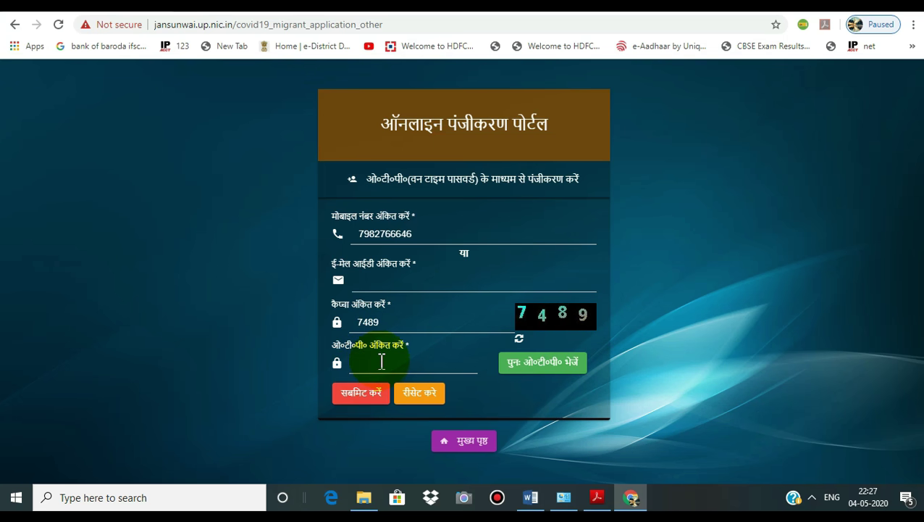
# Enter the received one-time password and submit it.
pyautogui.click(382, 362)
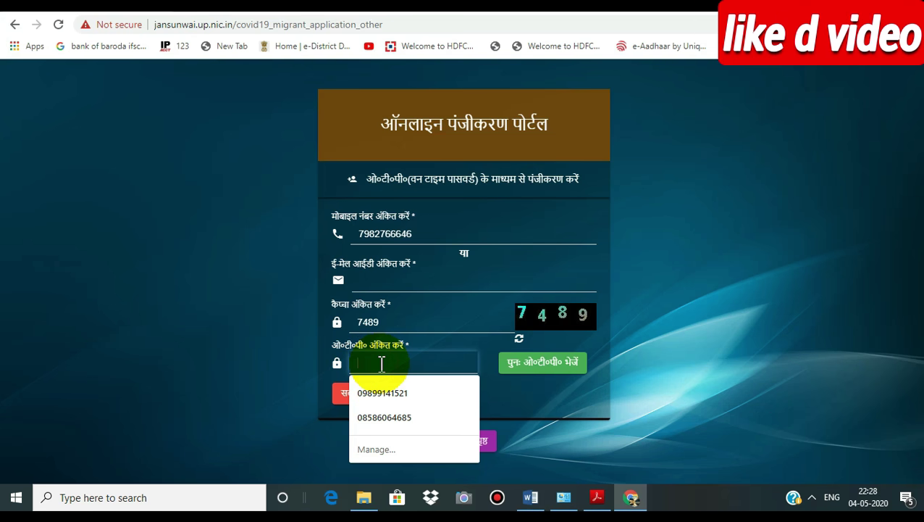
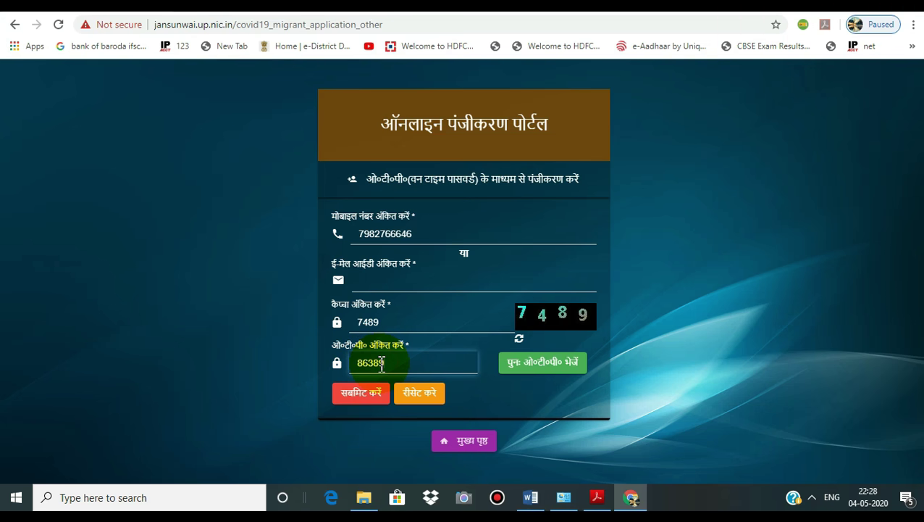
pyautogui.click(366, 400)
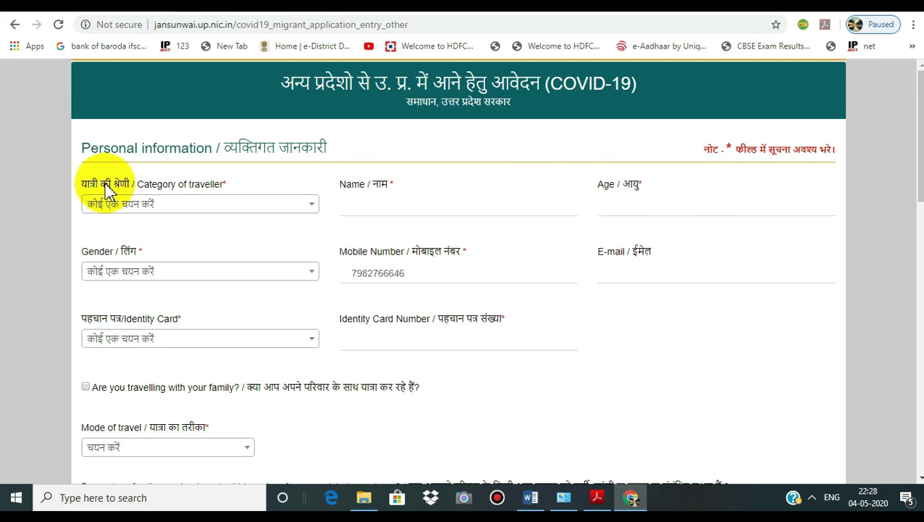
# Set category to Migrant Worker, fill the name from the saved suggestion, and set gender to पुरुष.
pyautogui.click(167, 206)
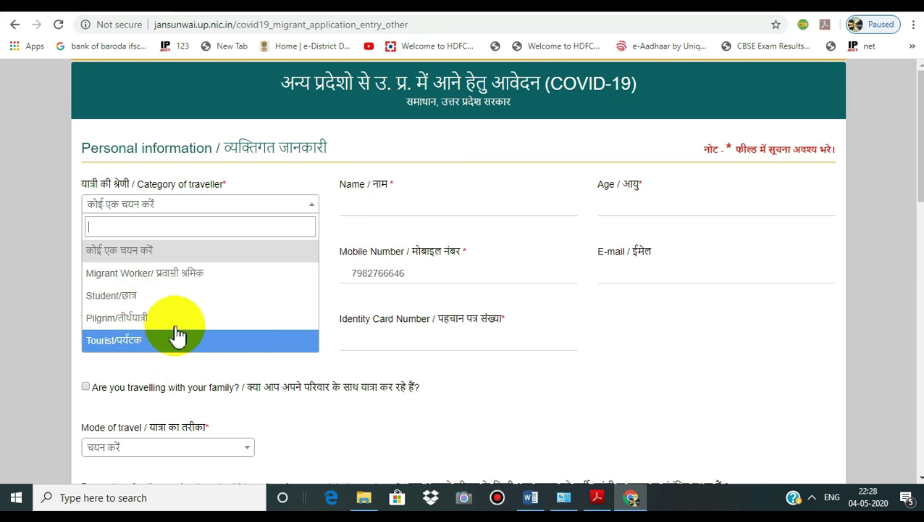
pyautogui.click(183, 280)
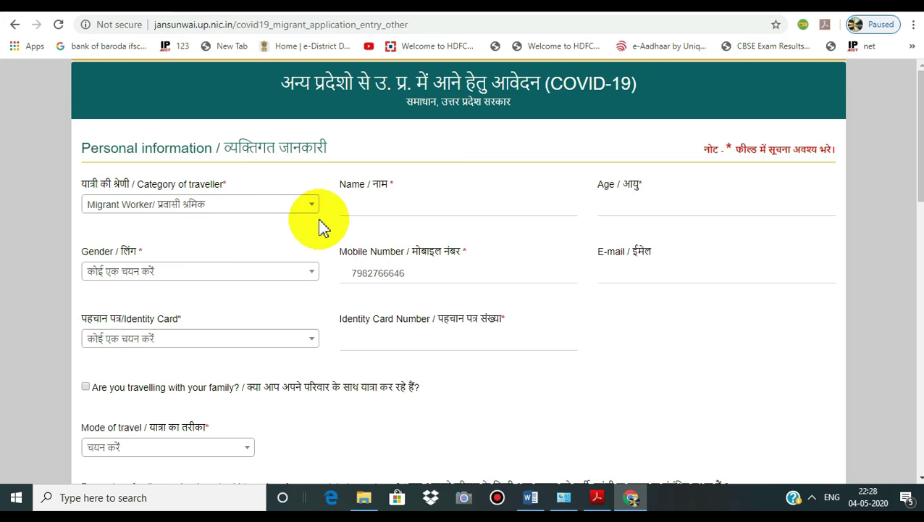
pyautogui.click(366, 209)
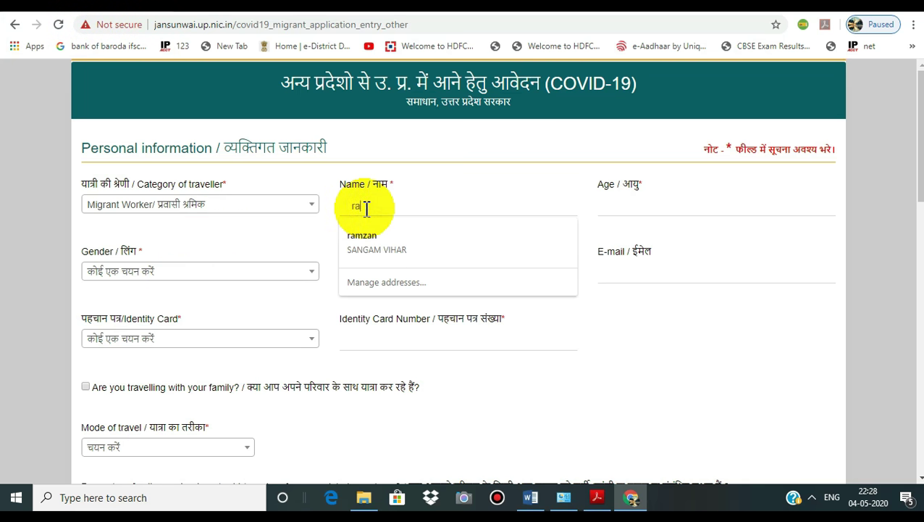
pyautogui.press('Down')
pyautogui.press('Return')
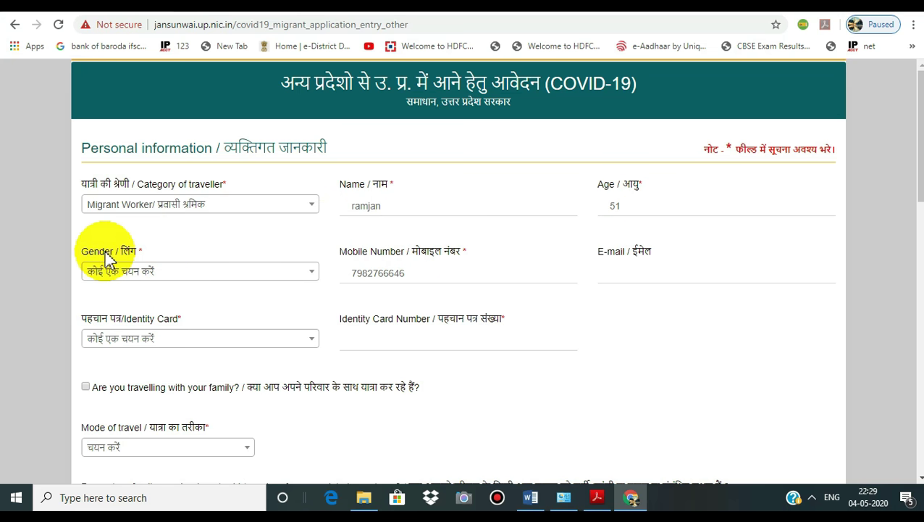
pyautogui.click(140, 272)
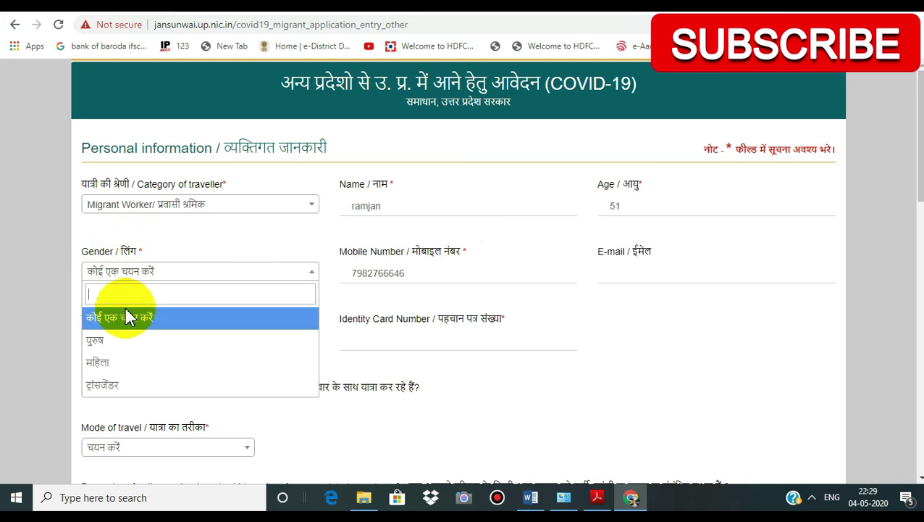
pyautogui.click(104, 343)
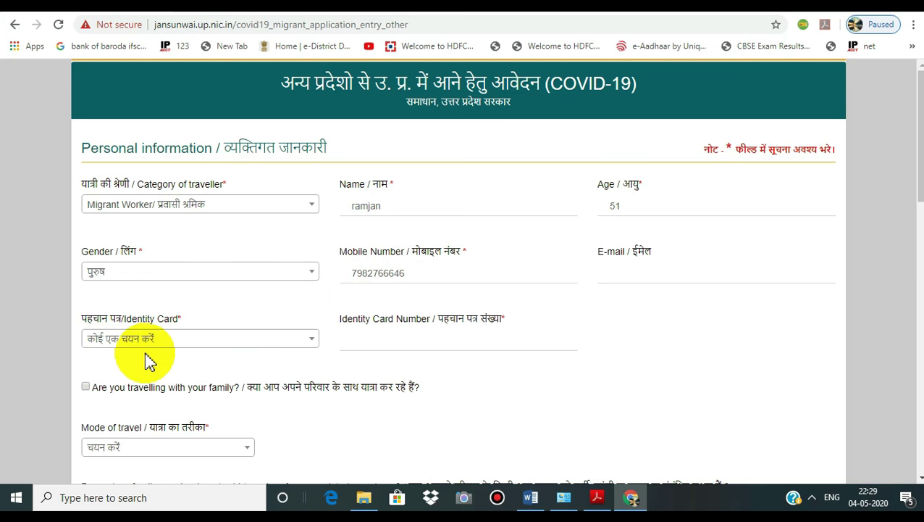
# Set the identity card type to Aadhar Card instead of Pan Card.
pyautogui.click(170, 340)
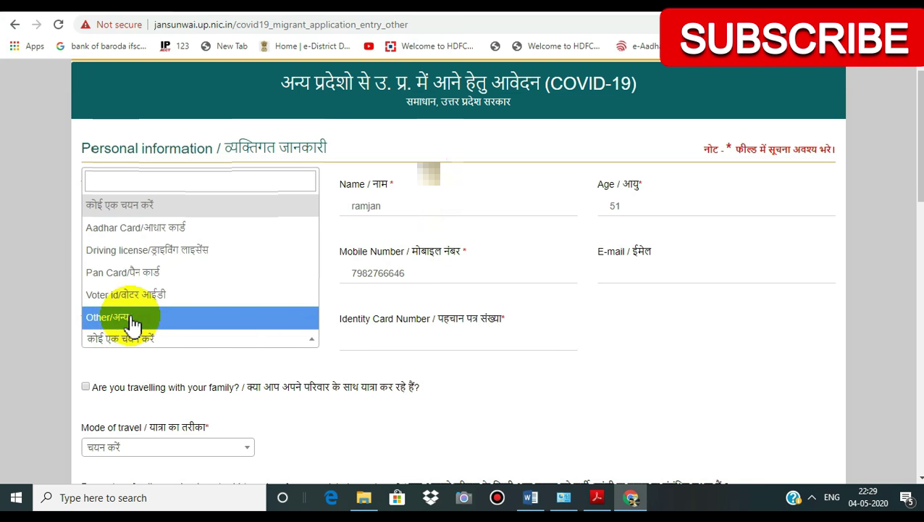
pyautogui.click(129, 272)
pyautogui.click(371, 337)
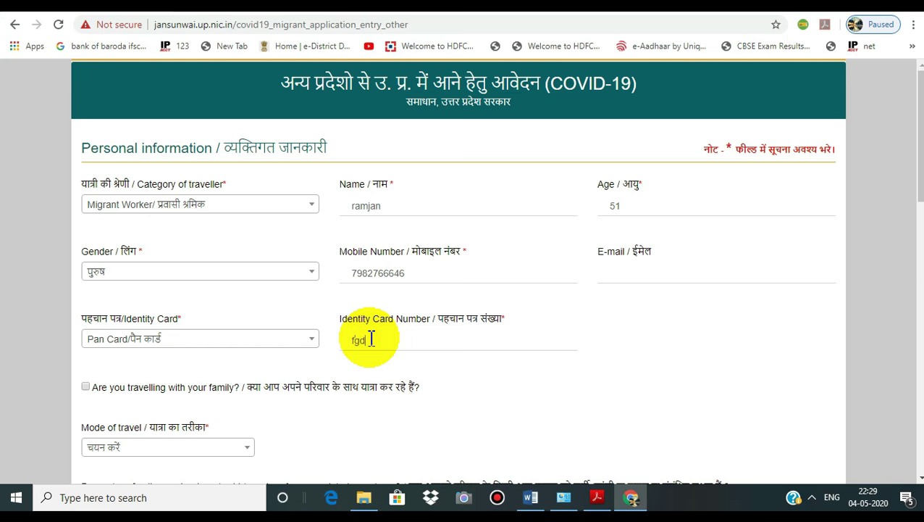
pyautogui.click(181, 339)
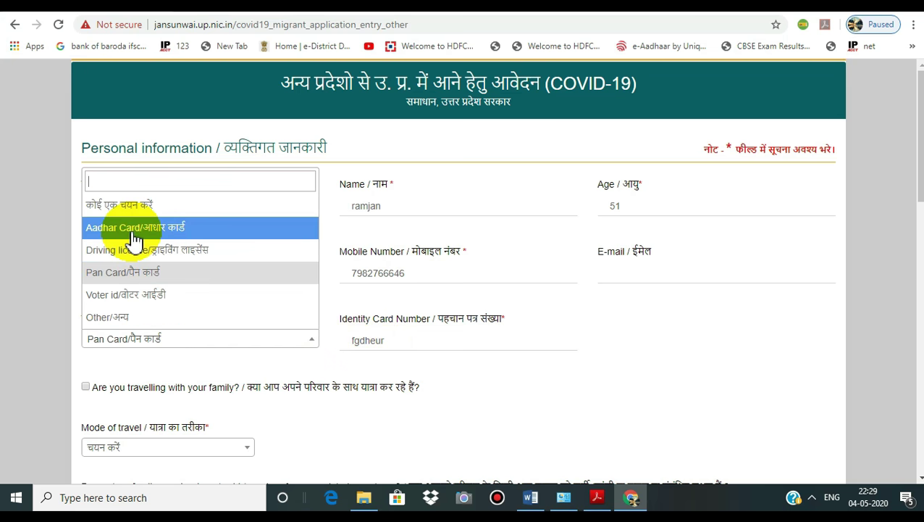
pyautogui.click(129, 231)
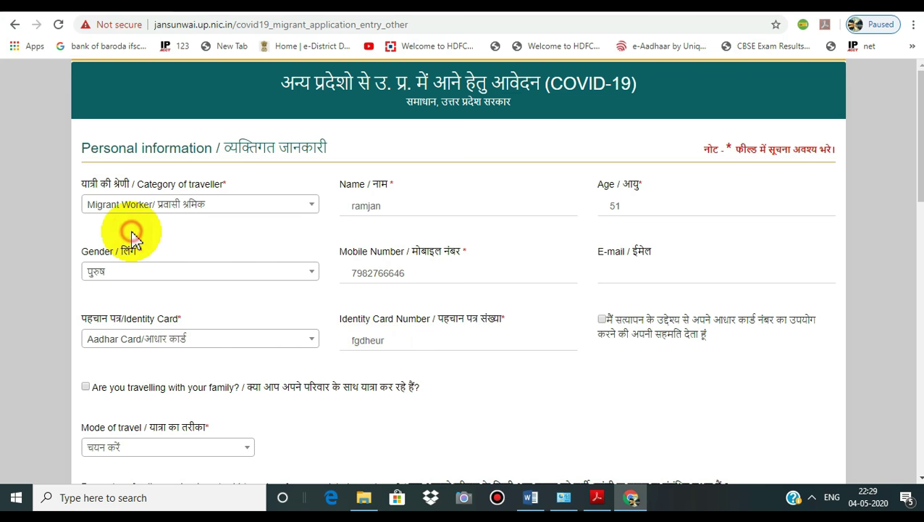
# Fill the Aadhaar number, tick the Aadhaar consent, and mark travelling with family.
pyautogui.click(398, 345)
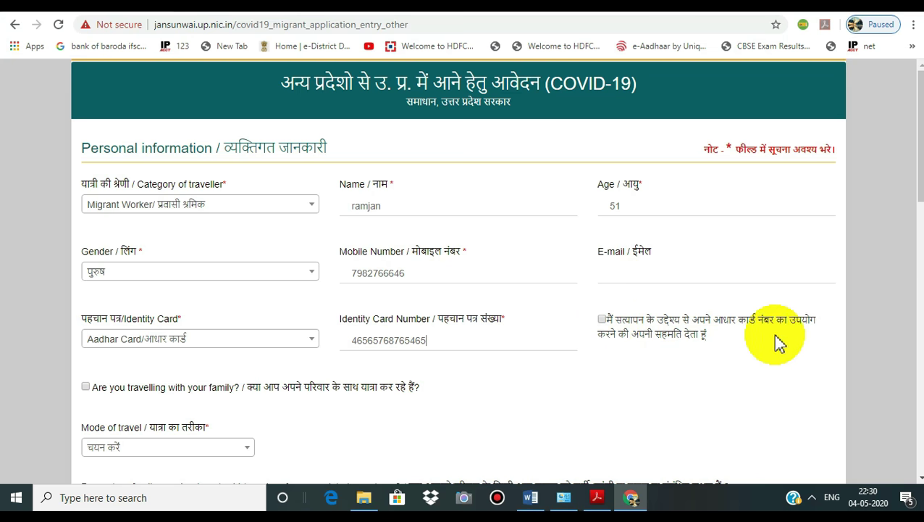
pyautogui.click(601, 321)
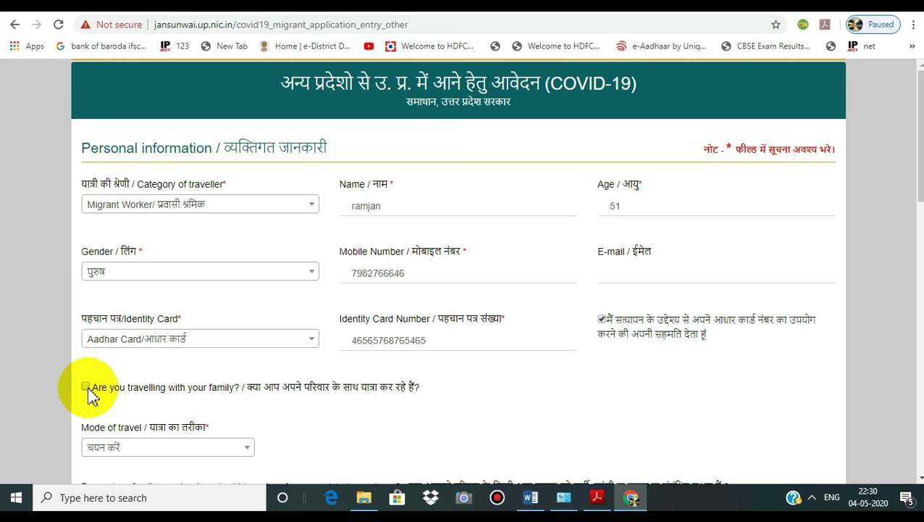
pyautogui.click(86, 388)
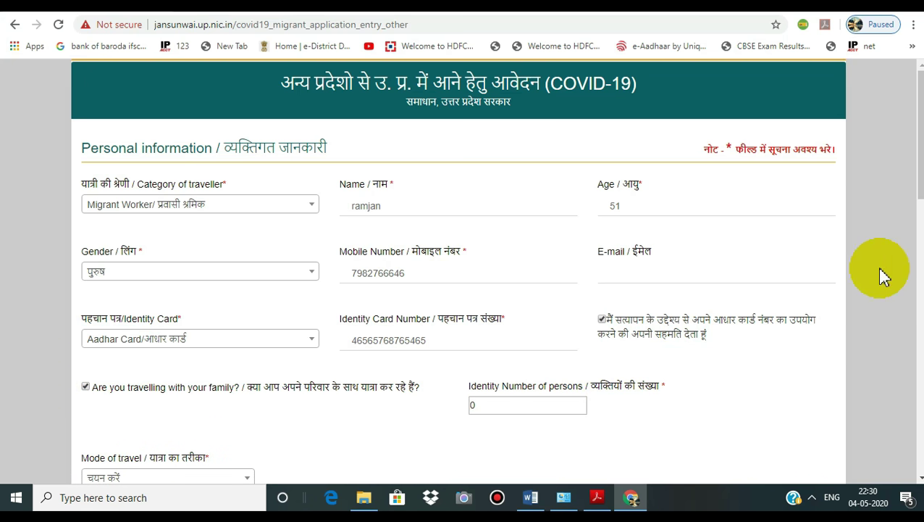
# Change the number of persons travelling to 2.
pyautogui.scroll(-1, 462, 270)
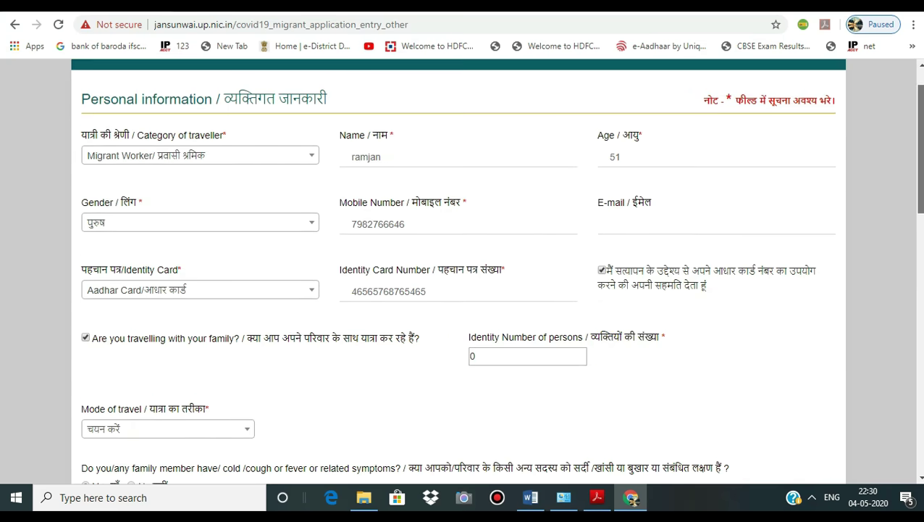
pyautogui.click(481, 345)
pyautogui.press('BackSpace')
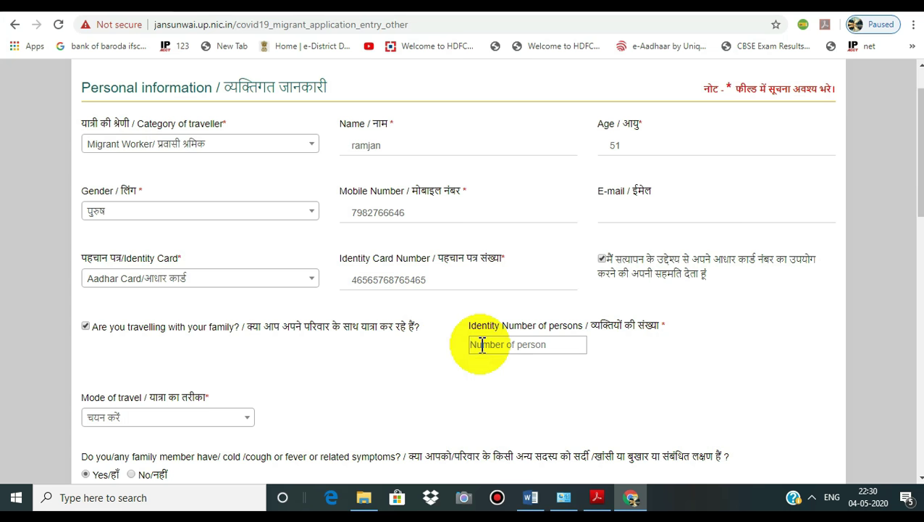
pyautogui.press('BackSpace')
pyautogui.write('2')
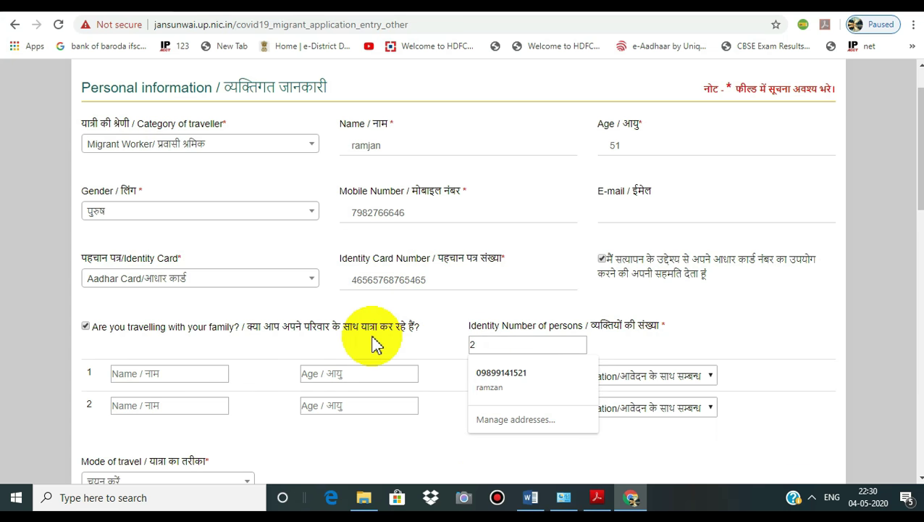
pyautogui.click(369, 345)
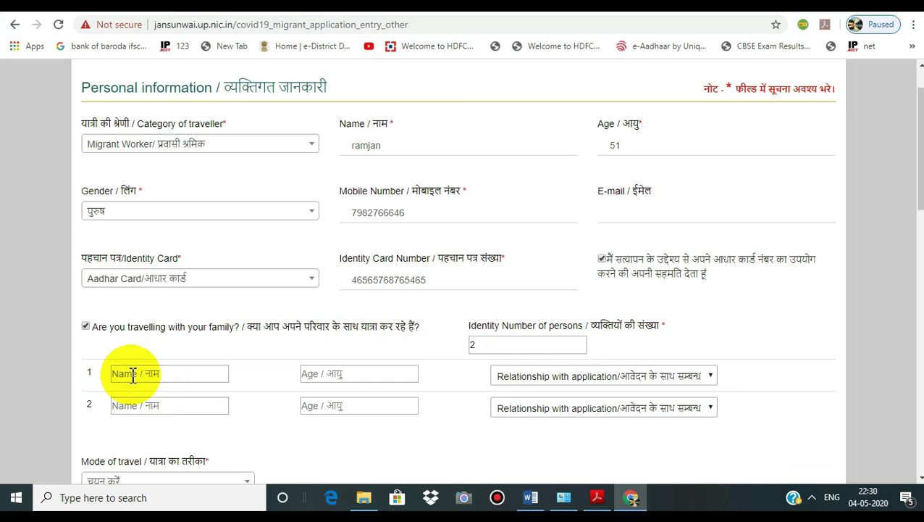
# Choose 'Requesting government vehicle' as the mode of travel, leaving family-member rows blank.
pyautogui.click(133, 374)
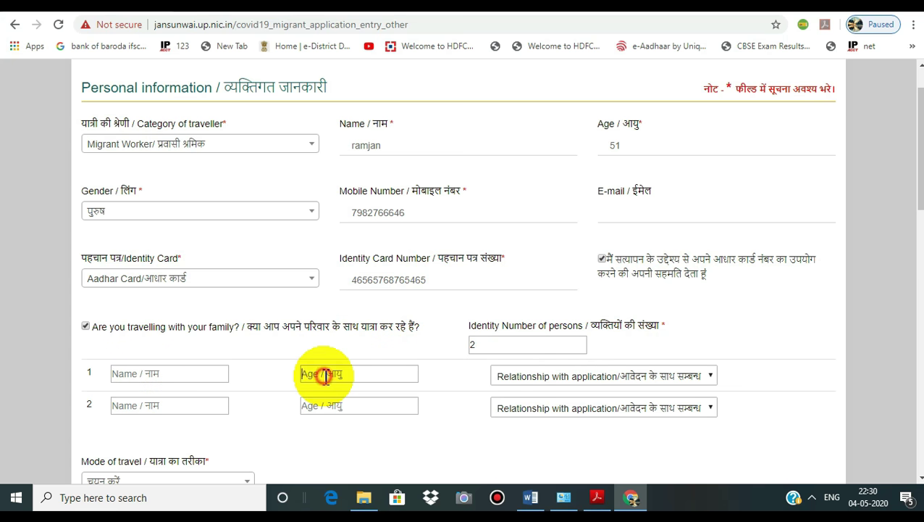
pyautogui.click(555, 376)
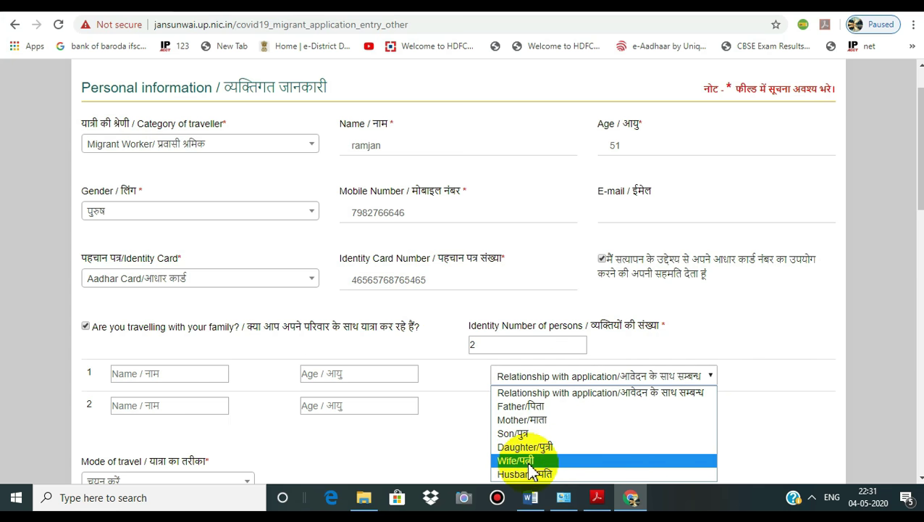
pyautogui.click(414, 442)
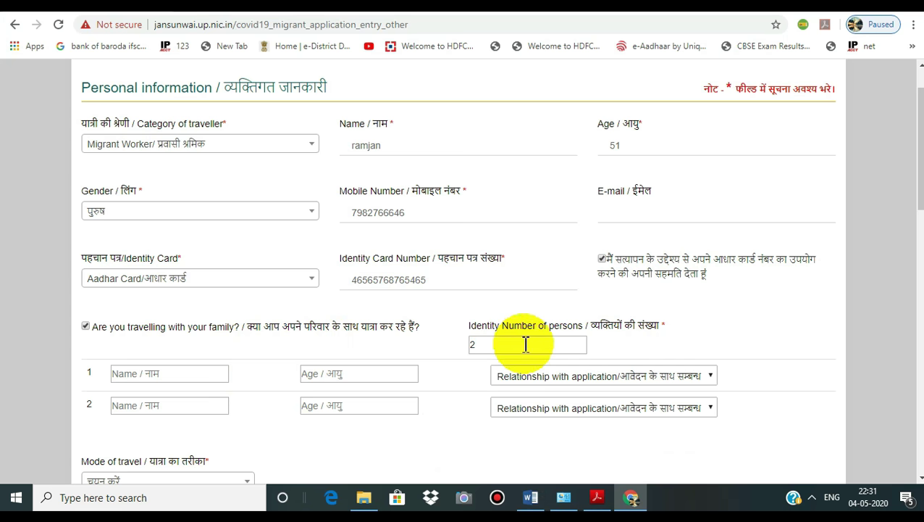
pyautogui.scroll(-3, 908, 93)
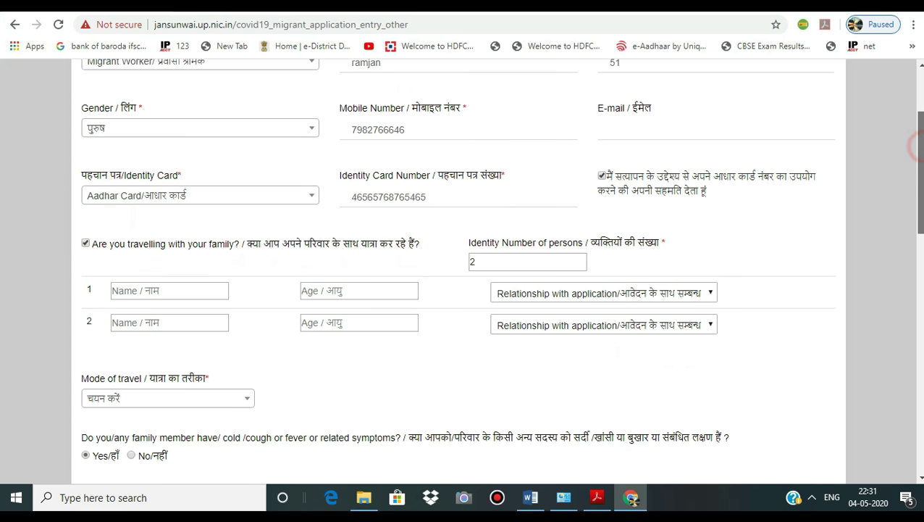
pyautogui.click(158, 364)
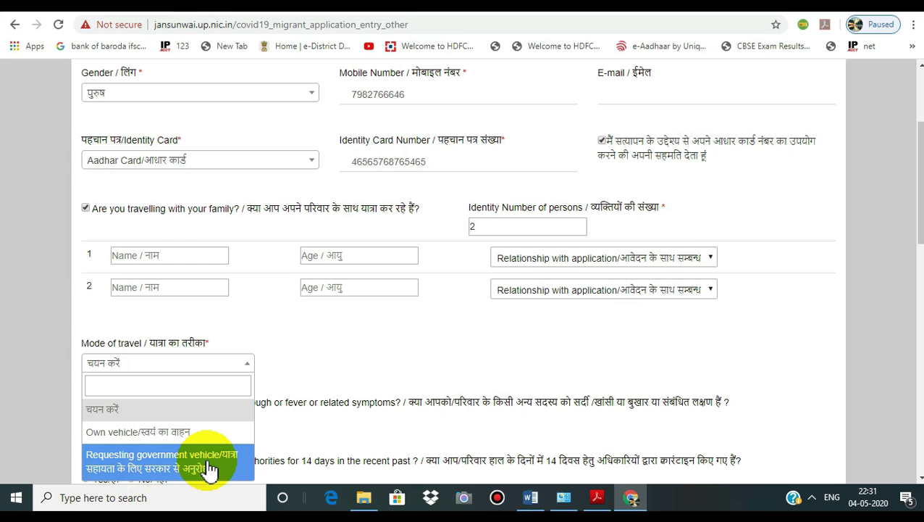
pyautogui.press('Up')
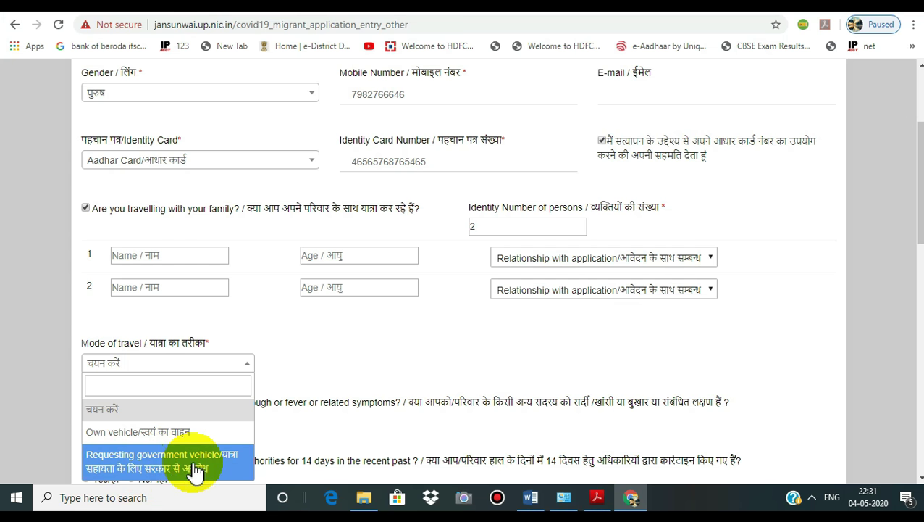
pyautogui.click(177, 467)
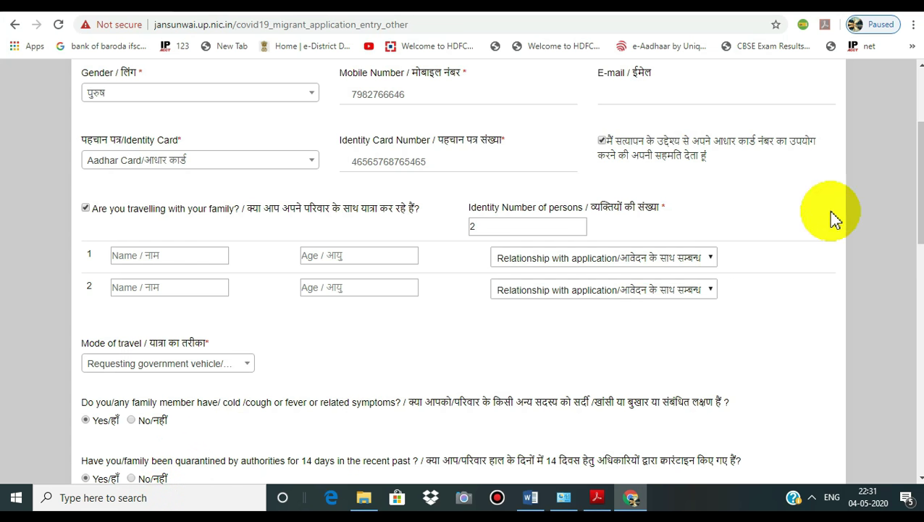
# Mark No for the cold/cough/fever and 14-day quarantine questions.
pyautogui.scroll(-3, 908, 196)
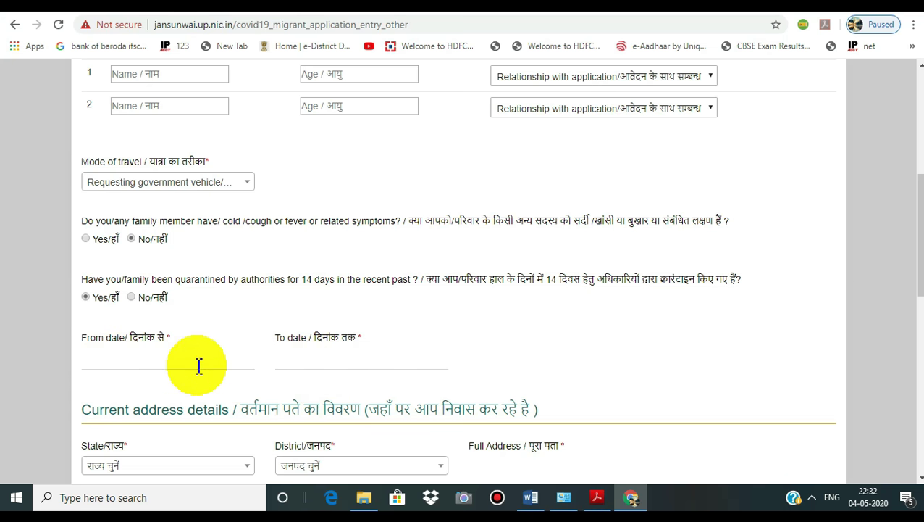
pyautogui.click(131, 297)
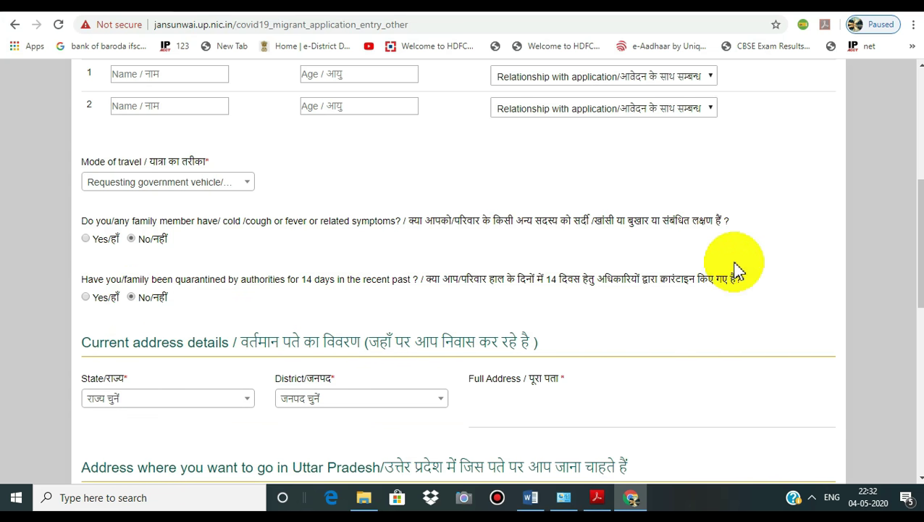
pyautogui.moveTo(920, 228); pyautogui.dragTo(920, 272)
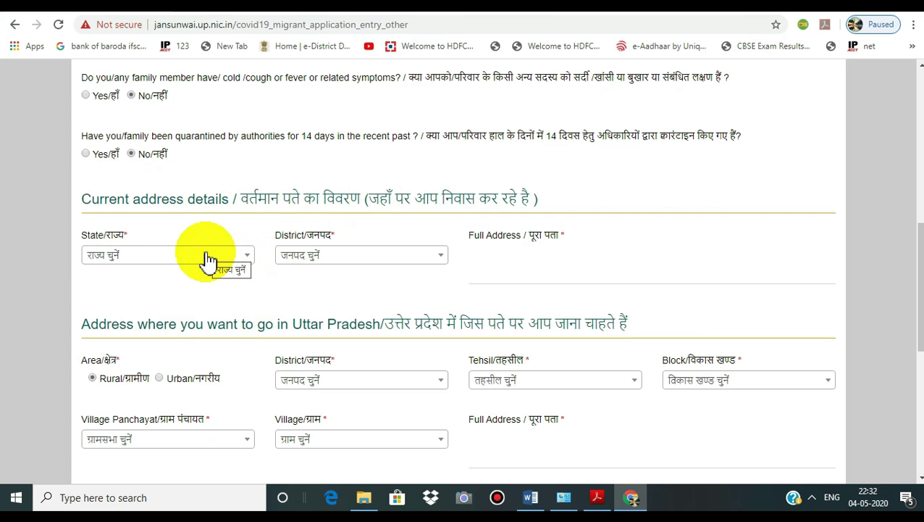
# Set the current address to state Karnataka and district Bangalore Rural, with the full address.
pyautogui.click(192, 259)
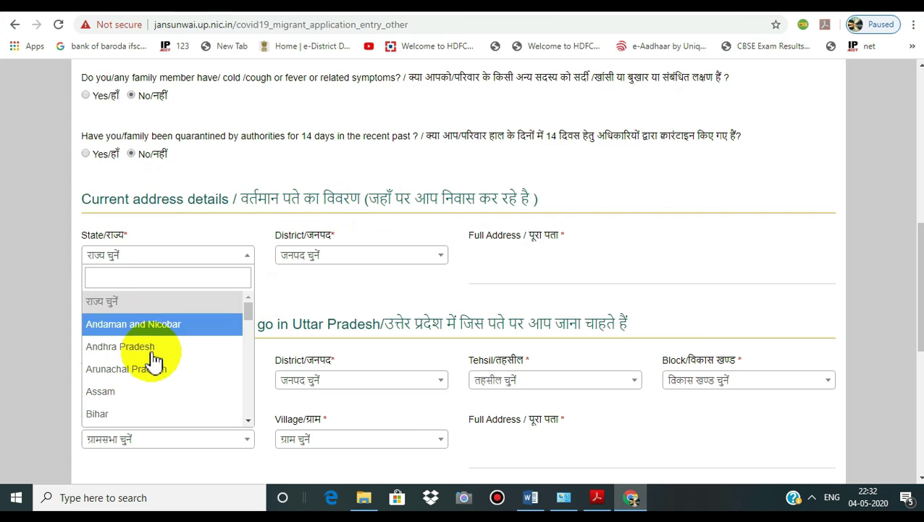
pyautogui.moveTo(250, 320); pyautogui.dragTo(223, 368)
pyautogui.click(109, 319)
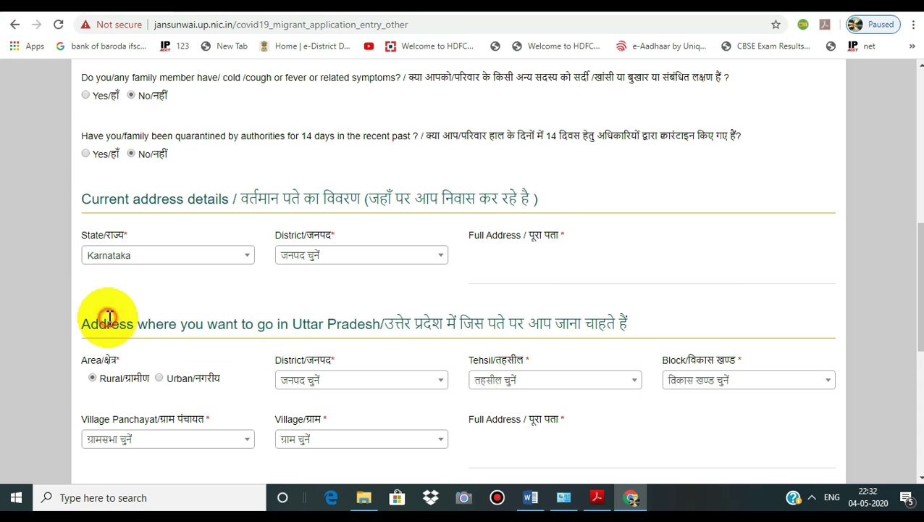
pyautogui.click(331, 257)
pyautogui.click(313, 347)
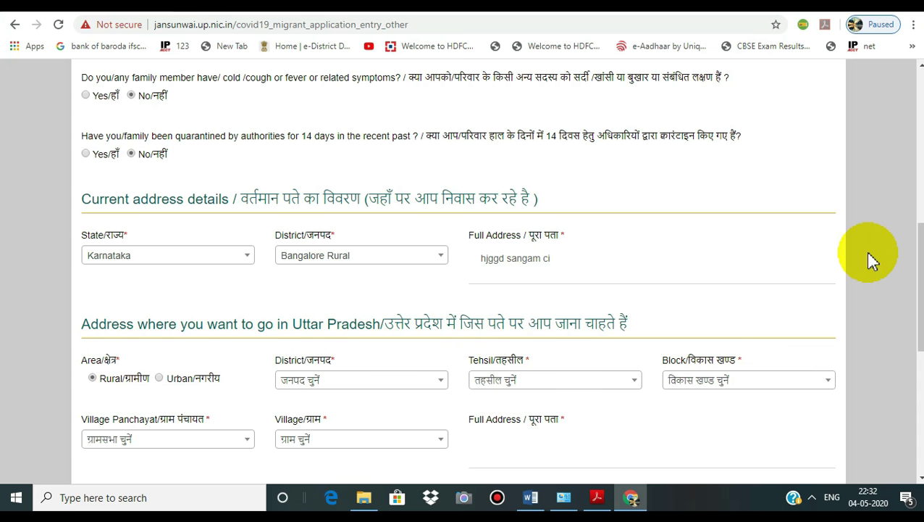
pyautogui.scroll(-1, 908, 320)
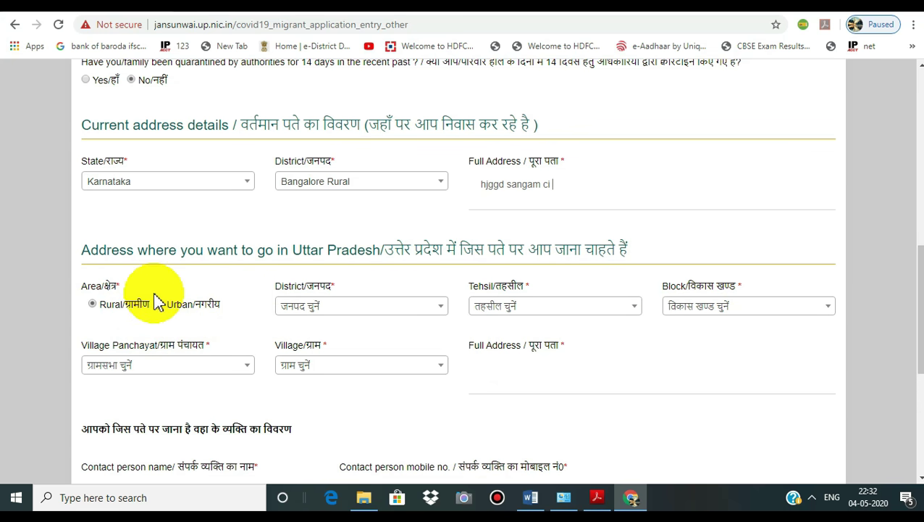
# Choose destination district अम्बेडकर नगर, tehsil आलापुर, block जहाँगीर गंज, panchayat and village बैरीबुर्जुग.
pyautogui.click(365, 312)
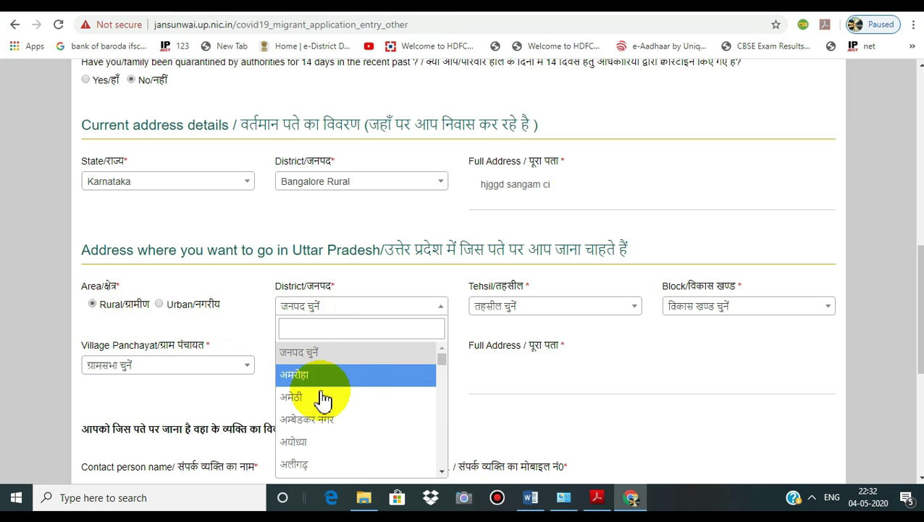
pyautogui.click(319, 424)
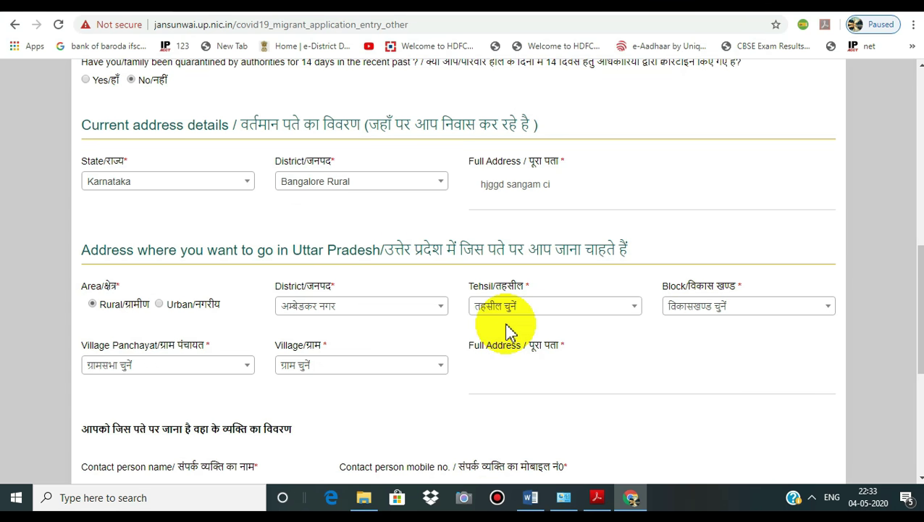
pyautogui.click(531, 307)
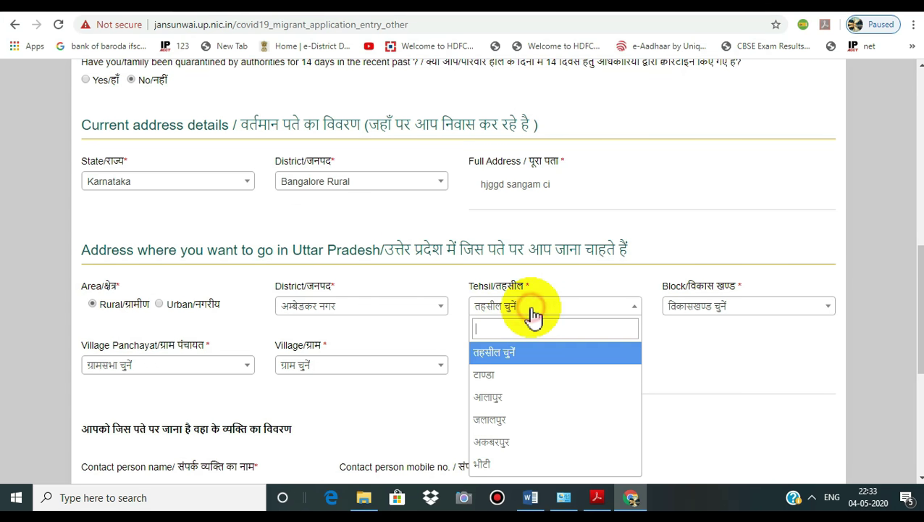
pyautogui.click(489, 399)
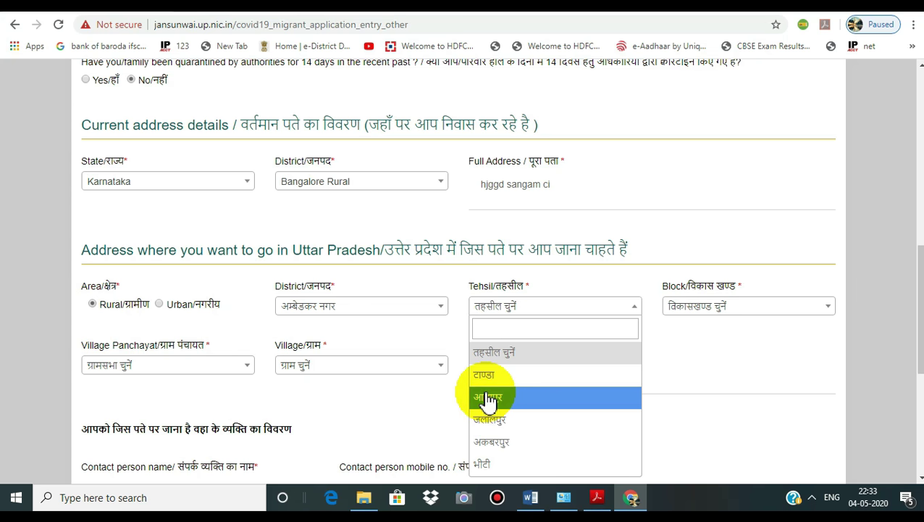
pyautogui.click(520, 403)
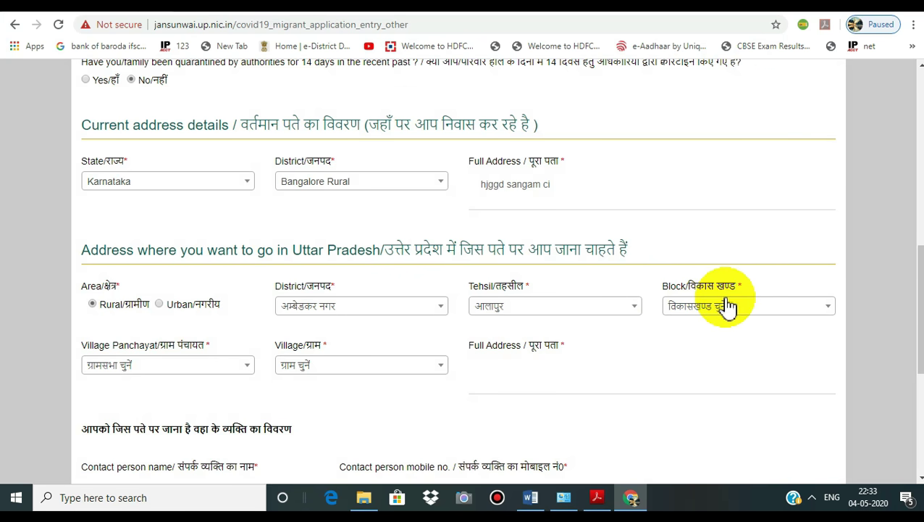
pyautogui.click(721, 308)
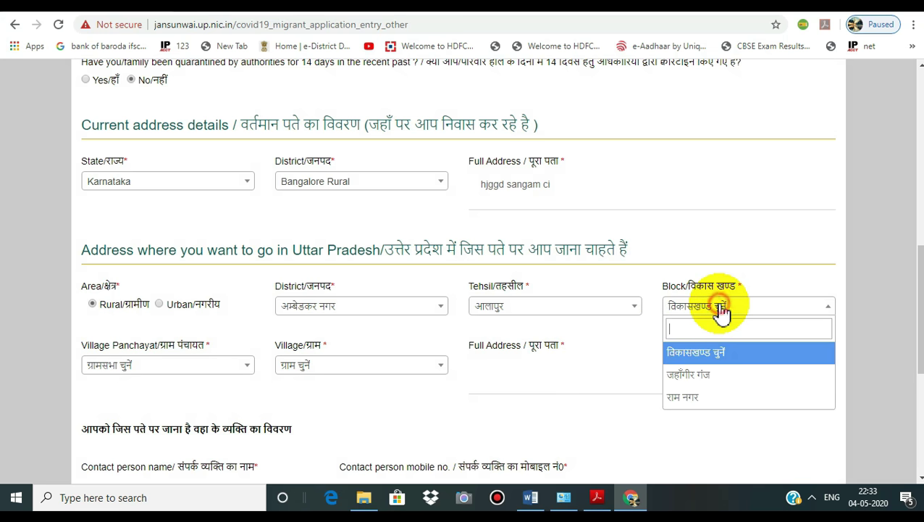
pyautogui.click(694, 377)
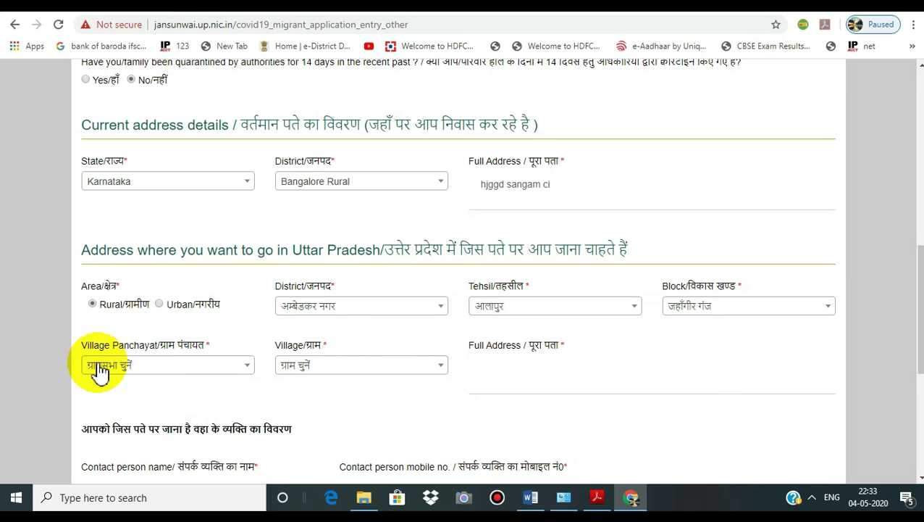
pyautogui.click(127, 368)
pyautogui.click(127, 321)
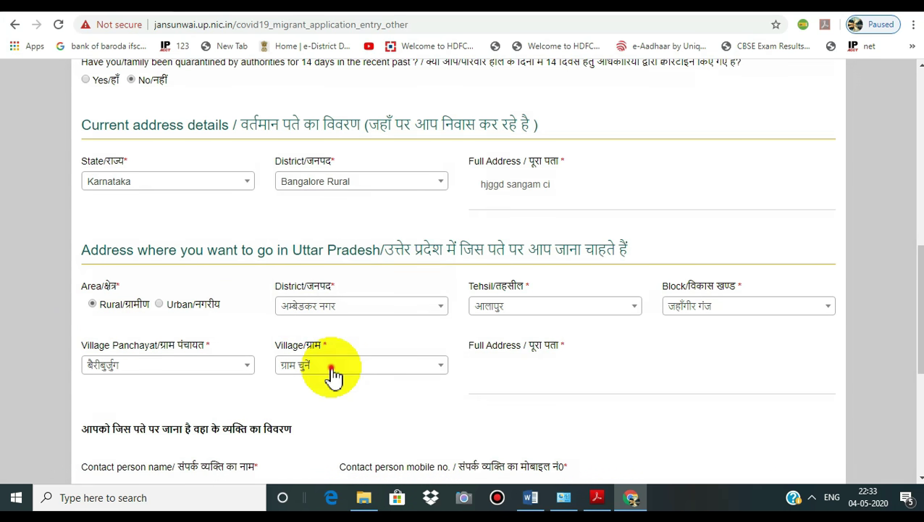
pyautogui.click(329, 370)
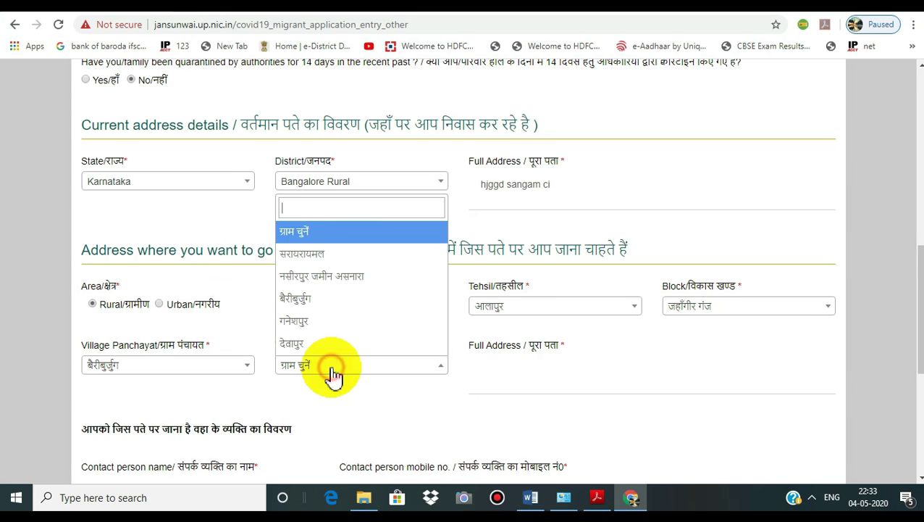
pyautogui.click(301, 304)
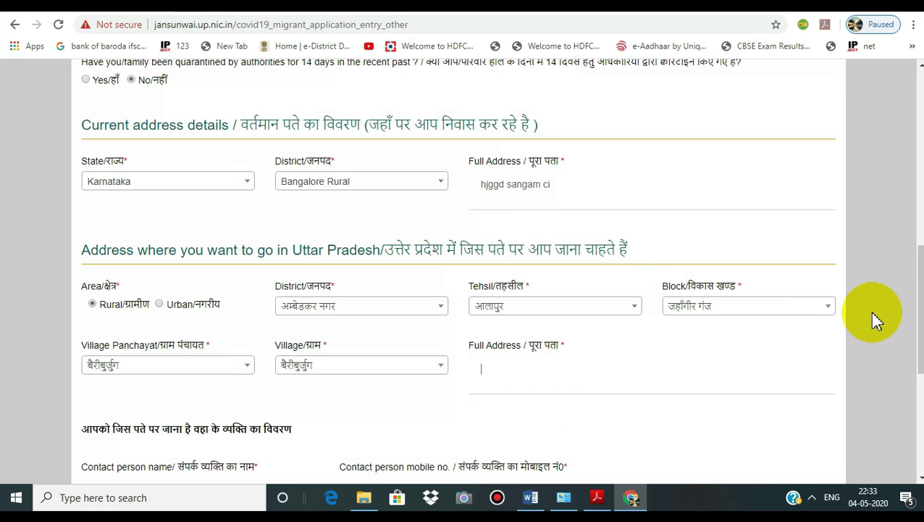
# Tick the 'I am aware... mandatory Quarantine' declaration, leaving the contact person fields empty.
pyautogui.scroll(-4, 464, 268)
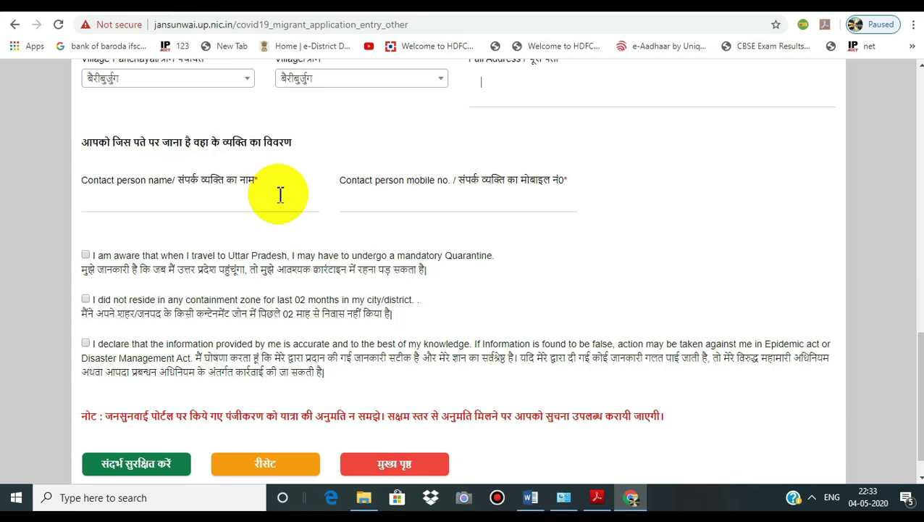
pyautogui.click(127, 206)
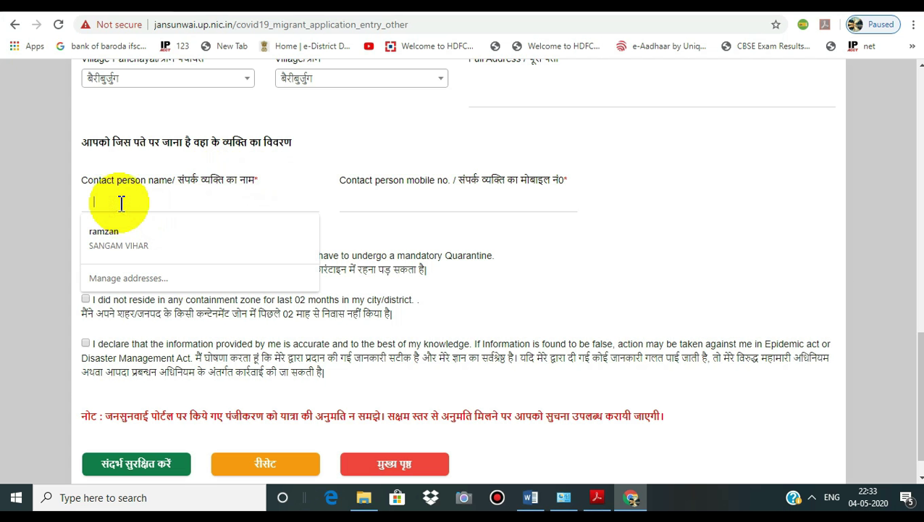
pyautogui.click(176, 199)
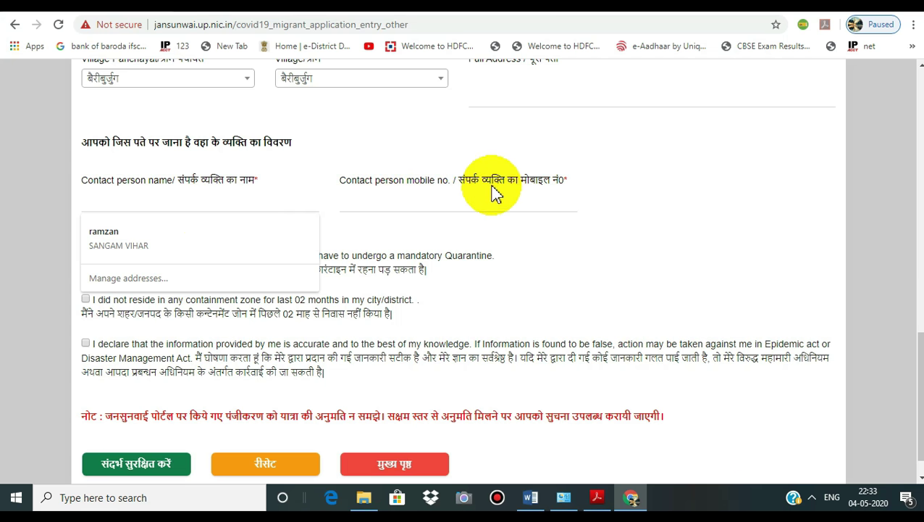
pyautogui.click(401, 202)
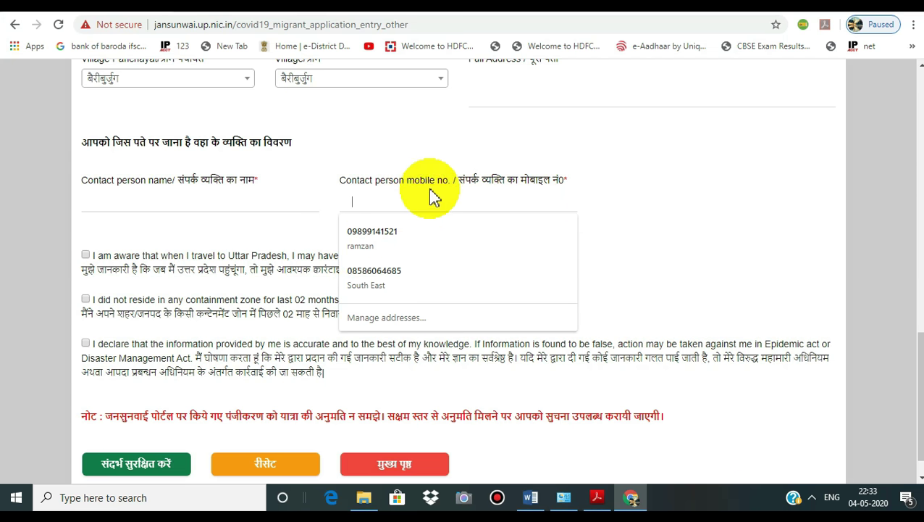
pyautogui.click(210, 205)
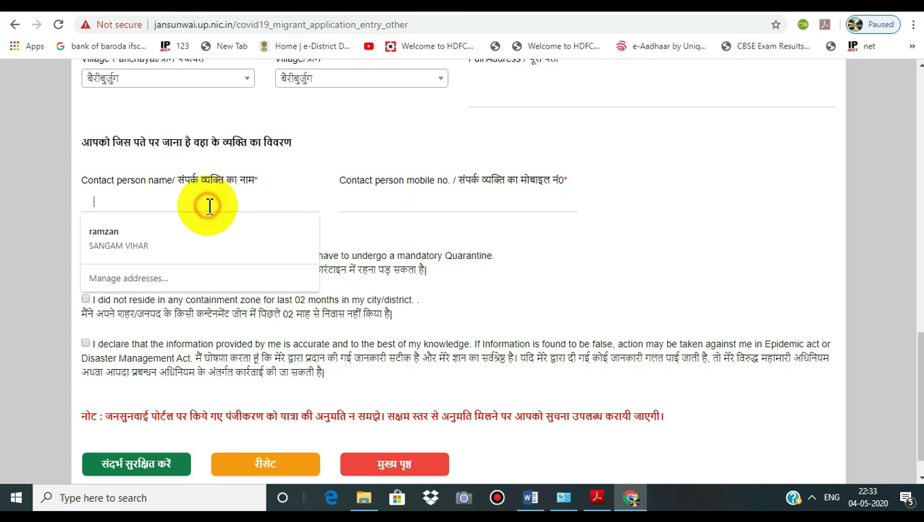
pyautogui.click(591, 218)
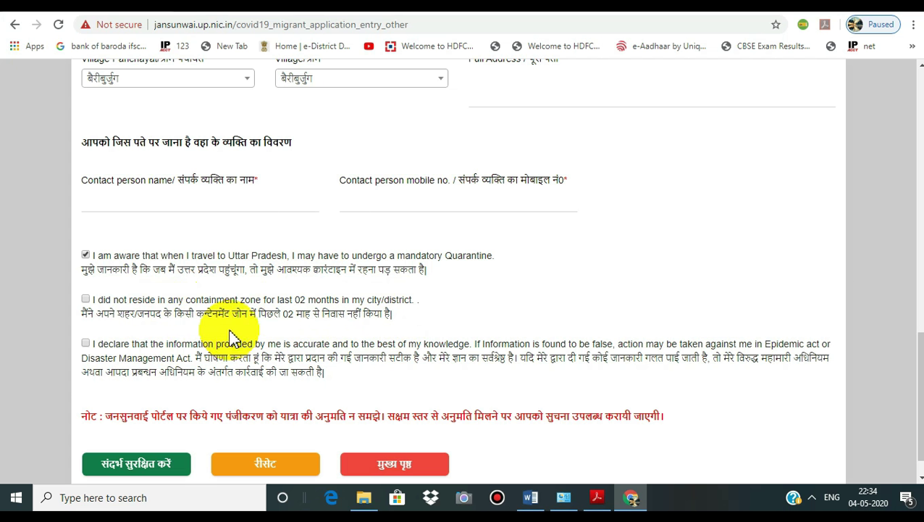
# Tick the declarations of no containment-zone stay and that the provided information is accurate.
pyautogui.click(85, 300)
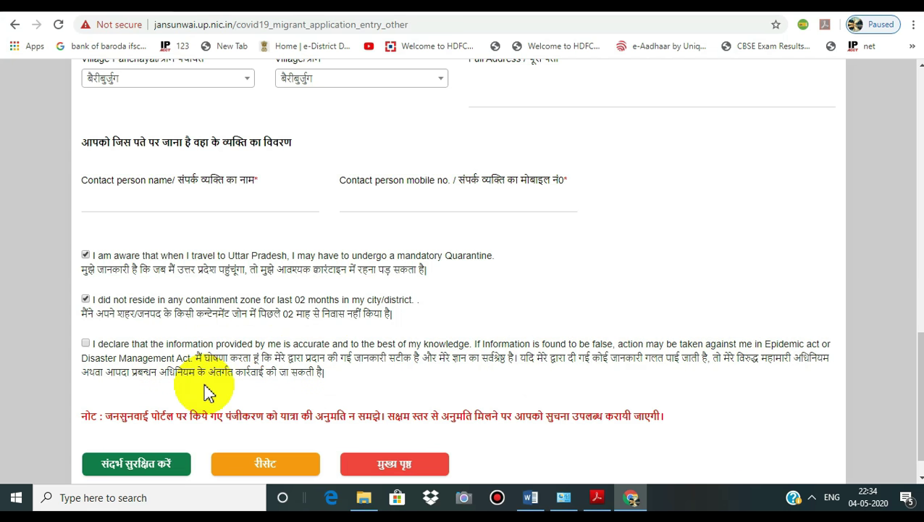
pyautogui.click(87, 343)
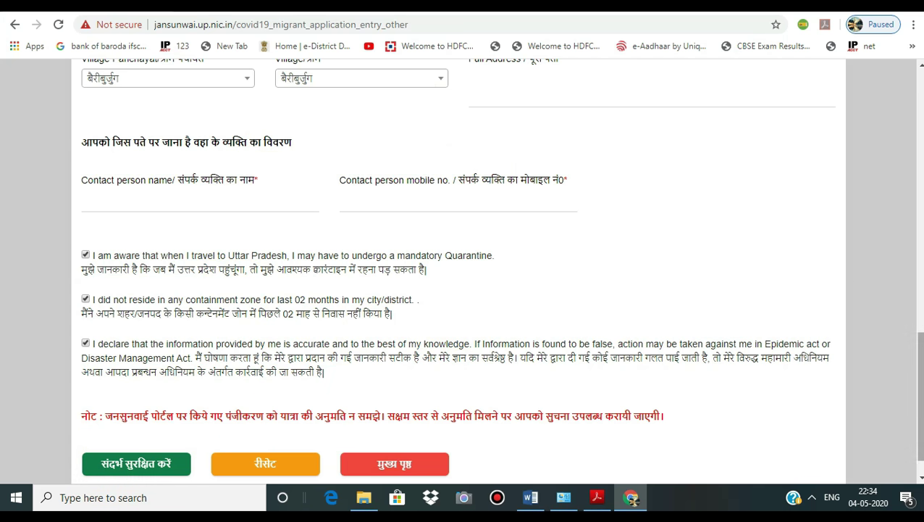
pyautogui.scroll(-1, 200, 407)
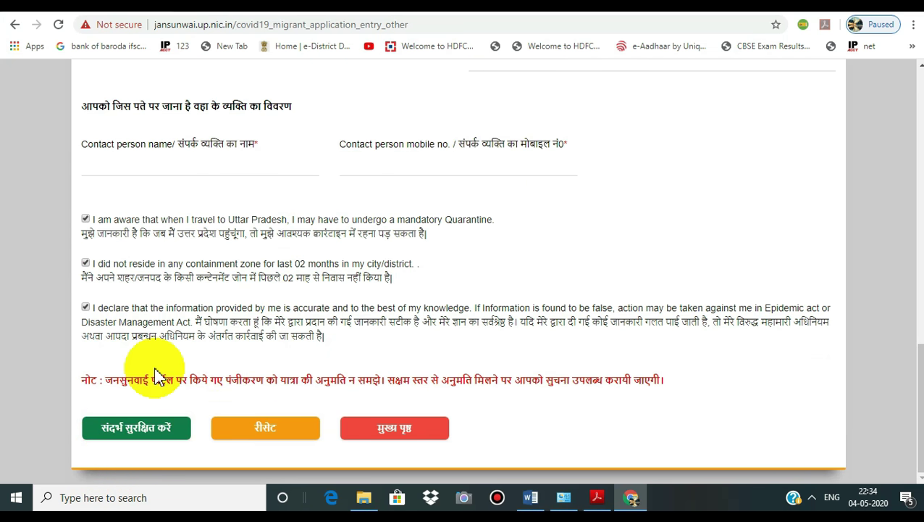